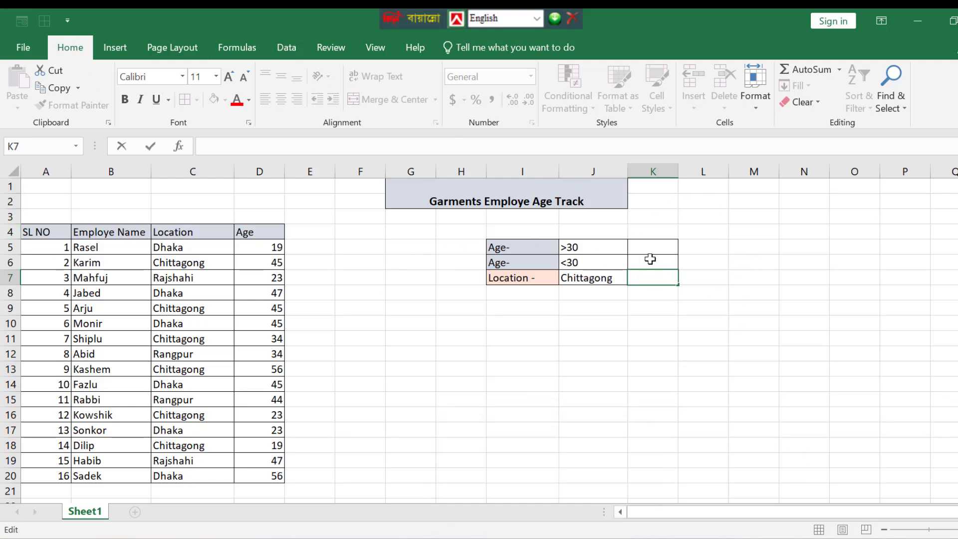
Examine the Location and Age columns of the employee table.
{"action": "left_click", "coordinate": [360, 383]}
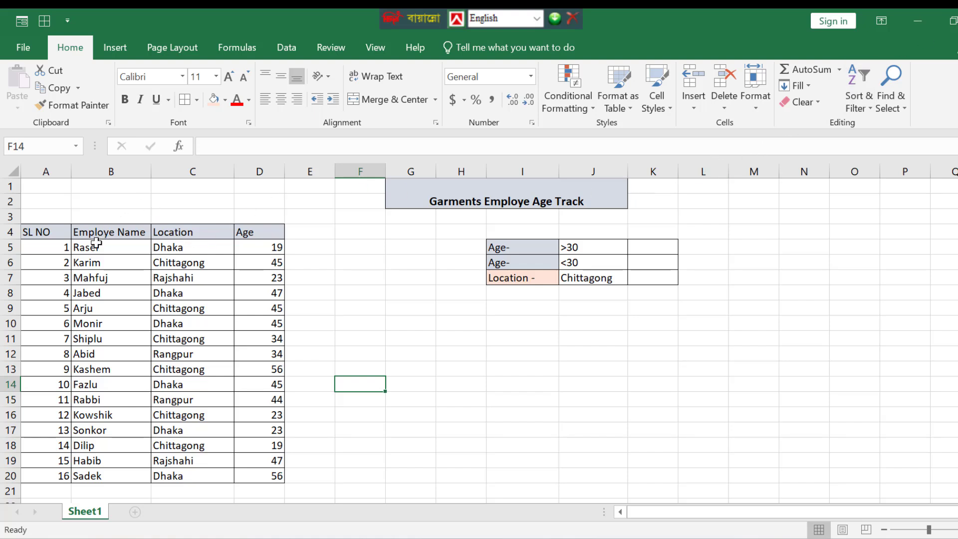
{"action": "left_click", "coordinate": [188, 235]}
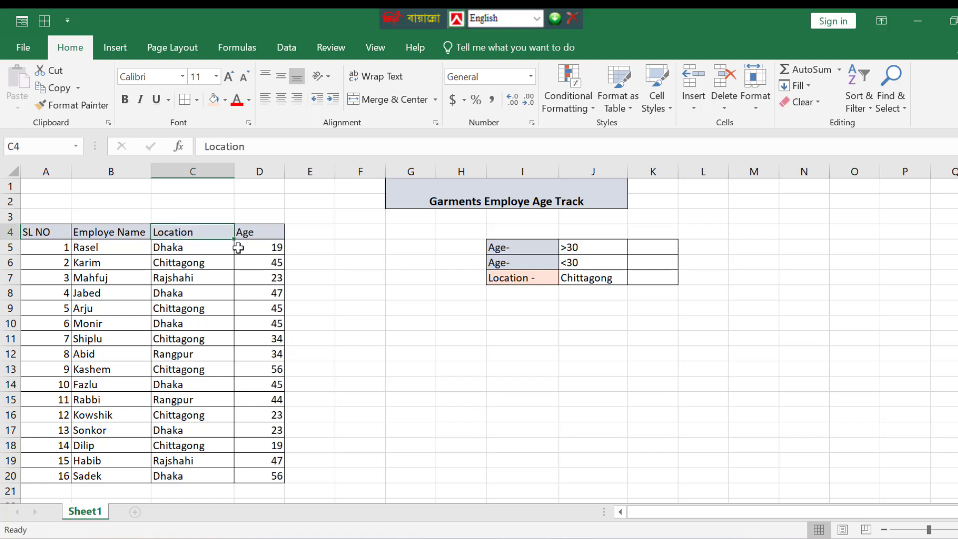
{"action": "left_click", "coordinate": [253, 231]}
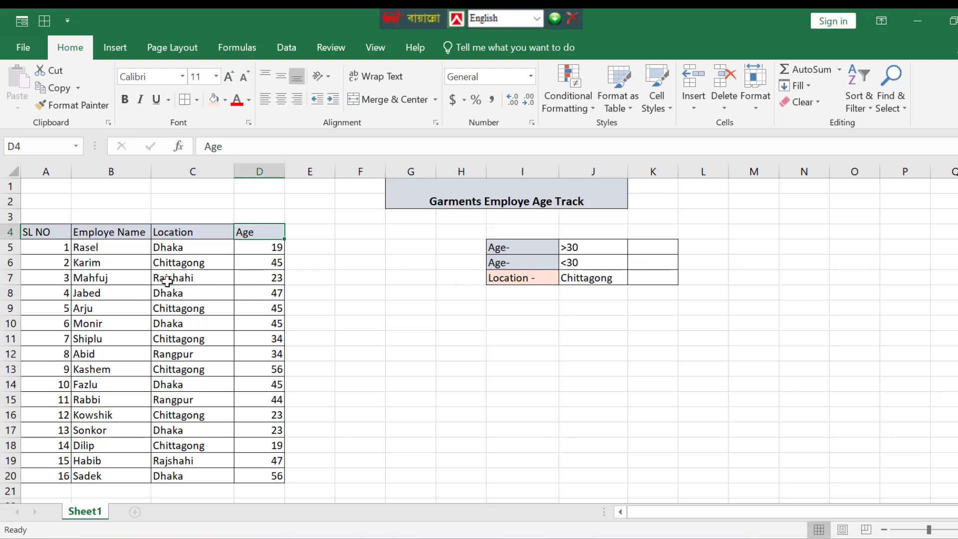
{"action": "left_click", "coordinate": [207, 275]}
{"action": "left_click", "coordinate": [290, 250]}
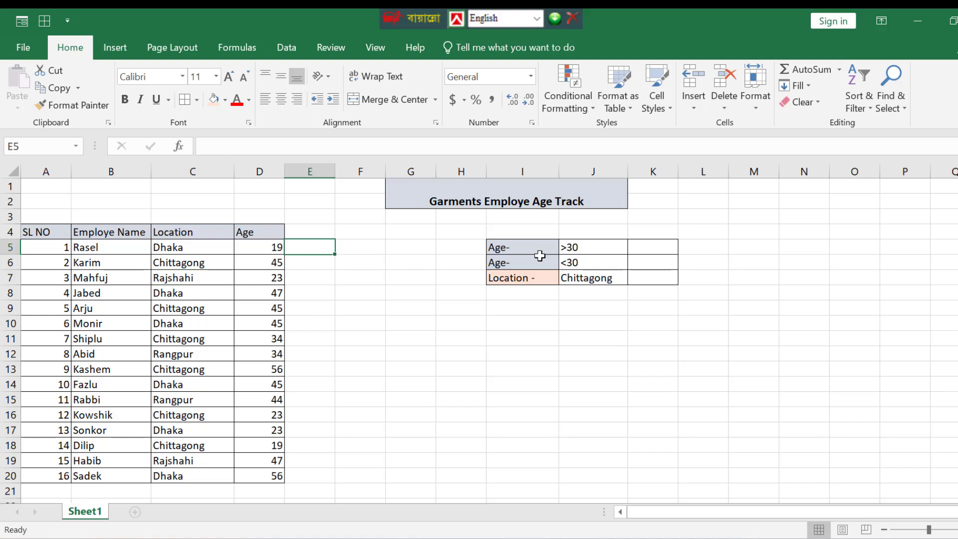
{"action": "left_click", "coordinate": [646, 247]}
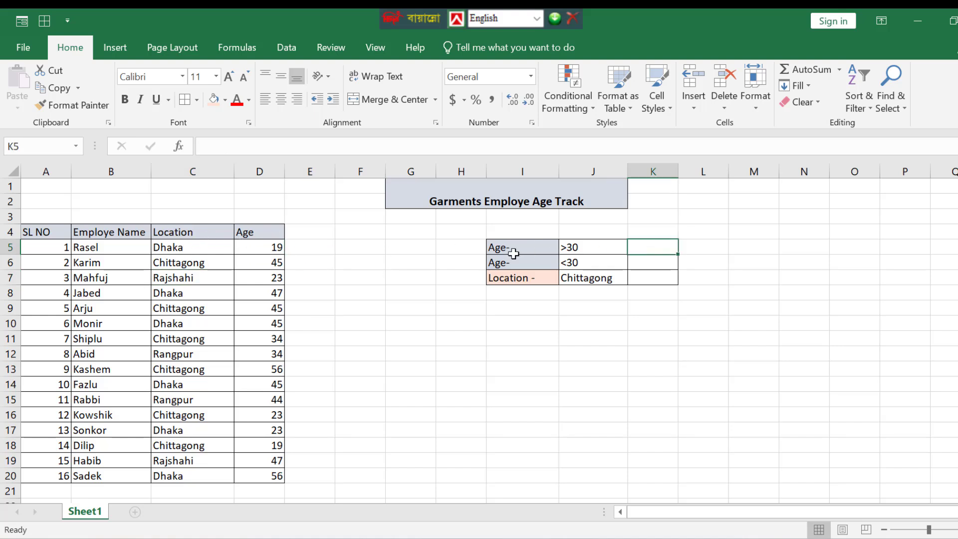
{"action": "left_click", "coordinate": [249, 248]}
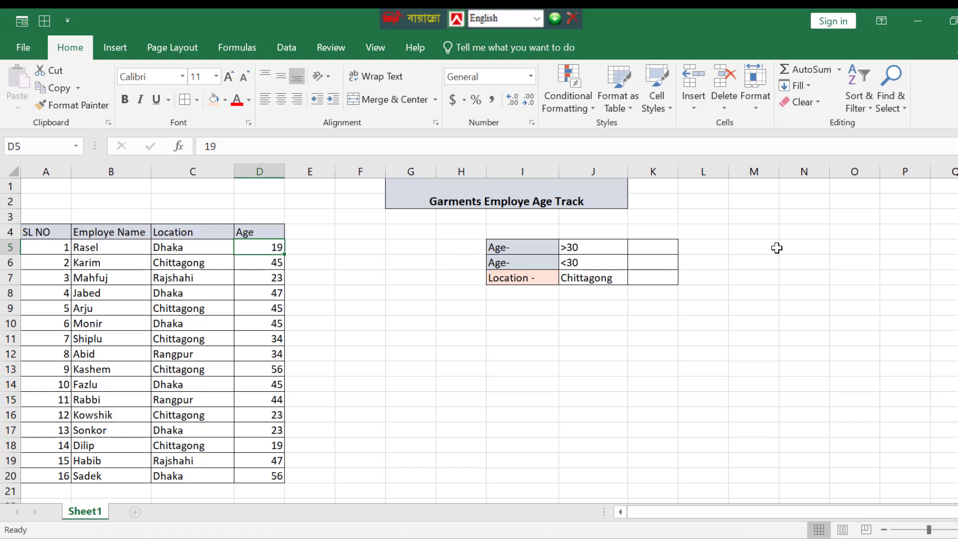
{"action": "left_click", "coordinate": [194, 246]}
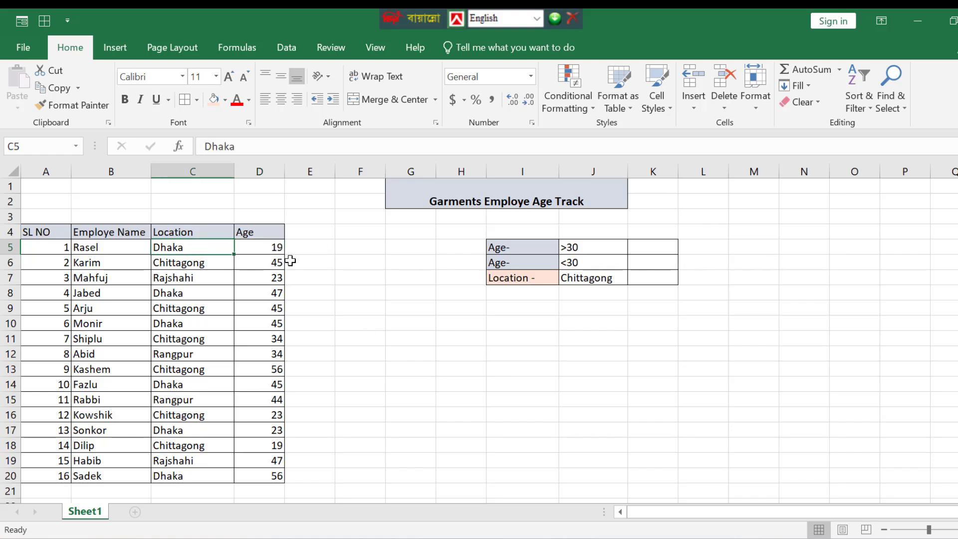
{"action": "left_click", "coordinate": [276, 247]}
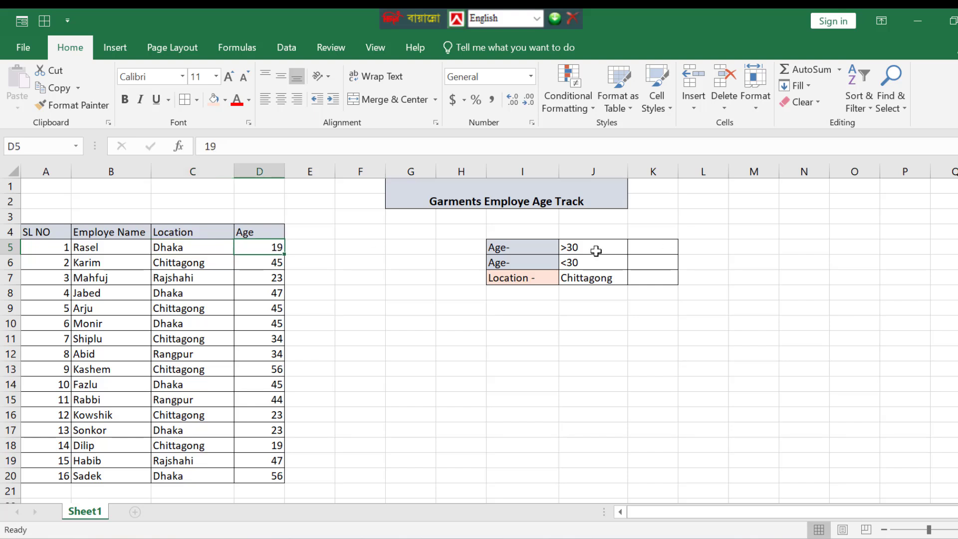
Review the age and location criteria cells next to the table and their result cells.
{"action": "left_click", "coordinate": [662, 250]}
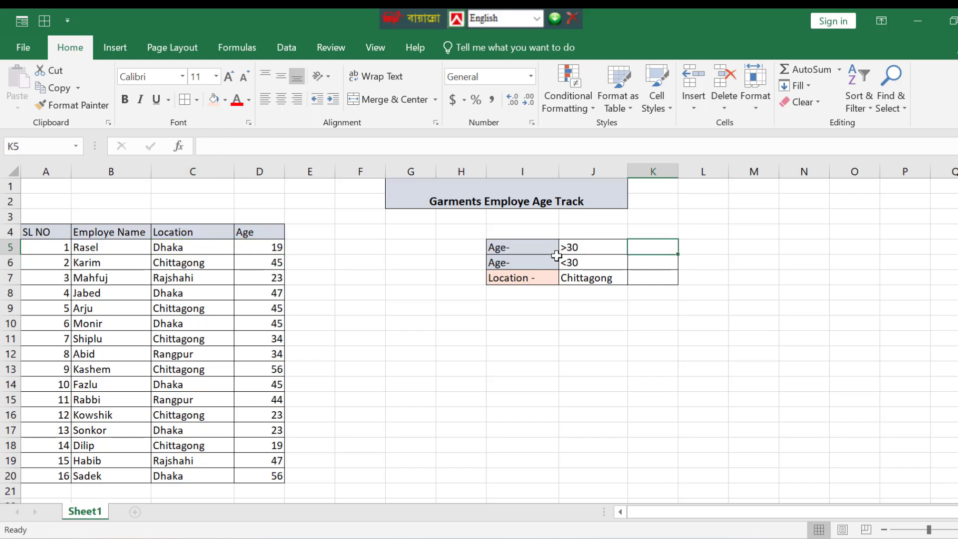
{"action": "left_click", "coordinate": [590, 278]}
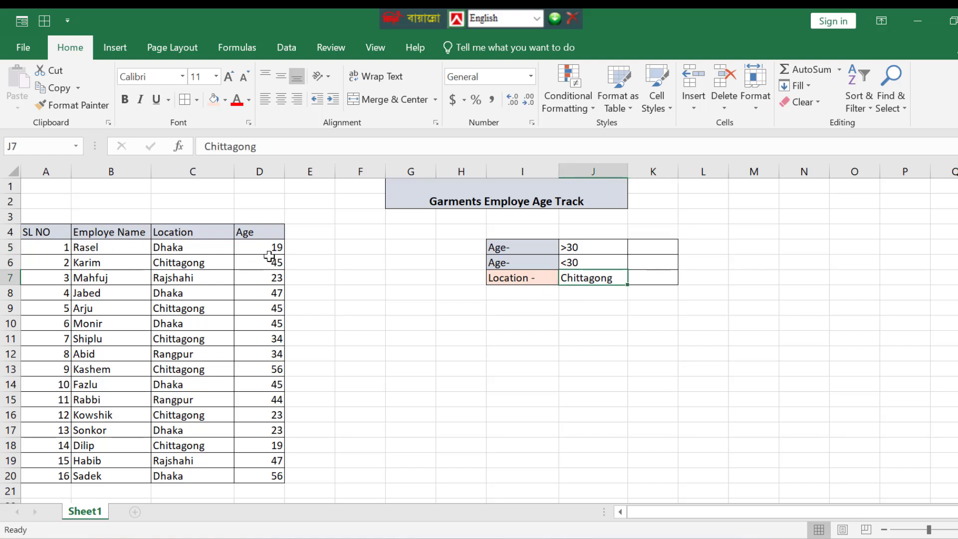
{"action": "left_click", "coordinate": [663, 250]}
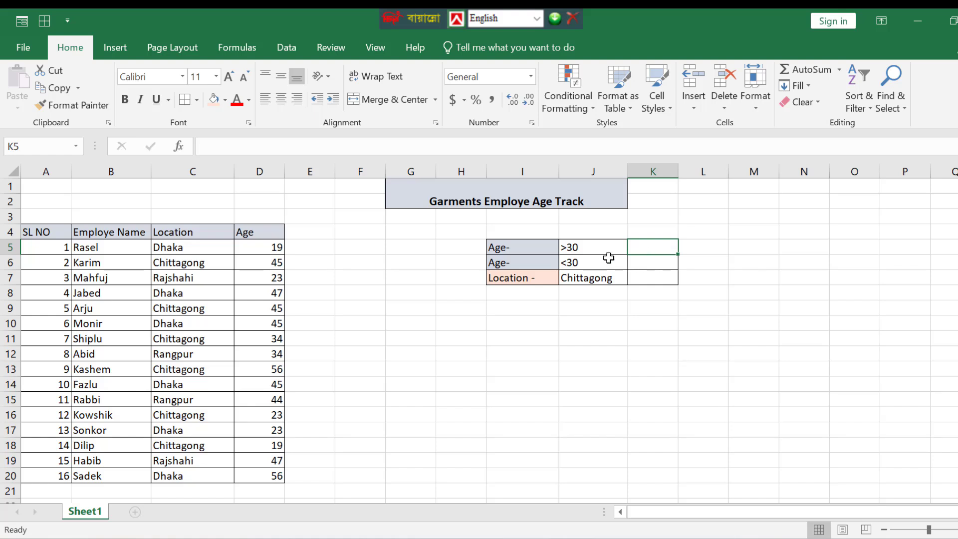
{"action": "left_click", "coordinate": [612, 280]}
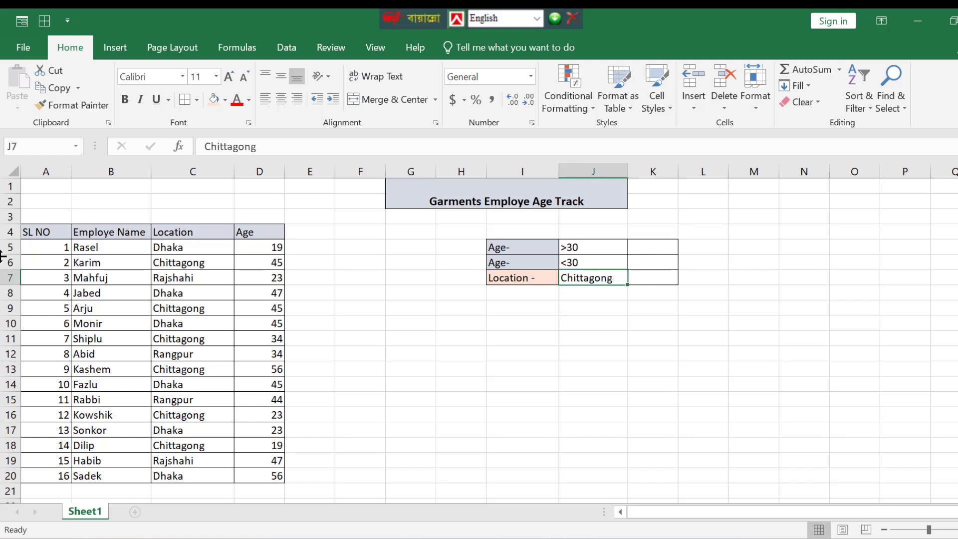
{"action": "double_click", "coordinate": [611, 277]}
{"action": "double_click", "coordinate": [568, 279]}
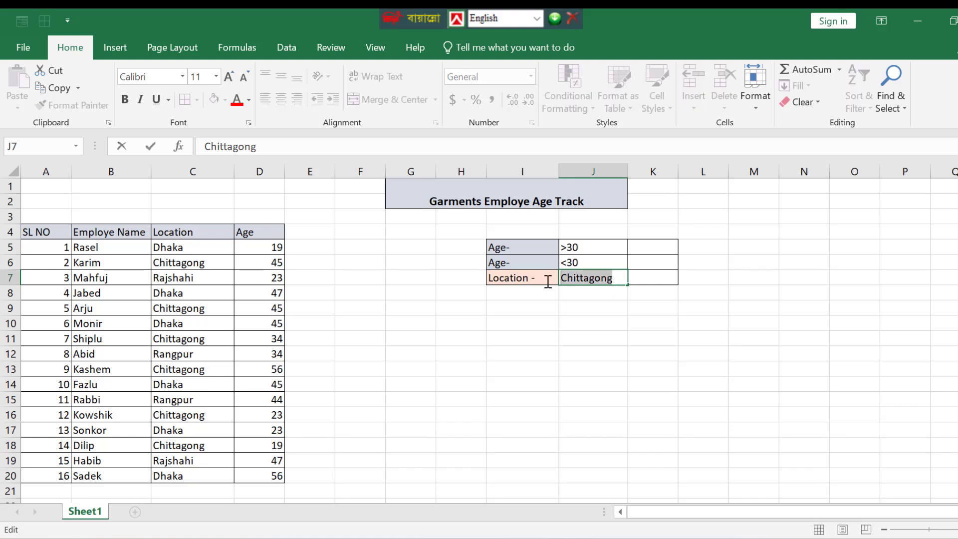
{"action": "left_click", "coordinate": [579, 326]}
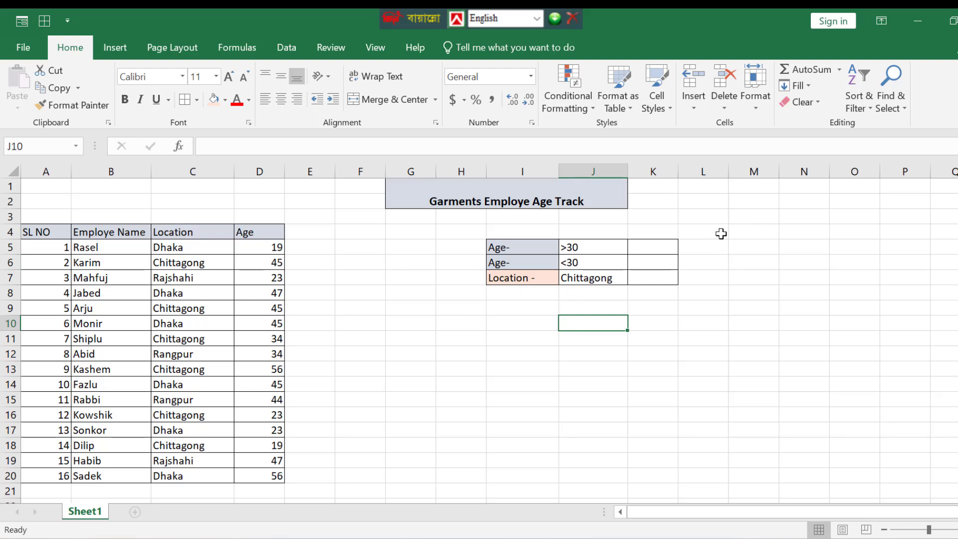
In K5, enter =countif(D5:D20,J5) to count employees whose age meets the >30 criterion.
{"action": "left_click", "coordinate": [667, 247]}
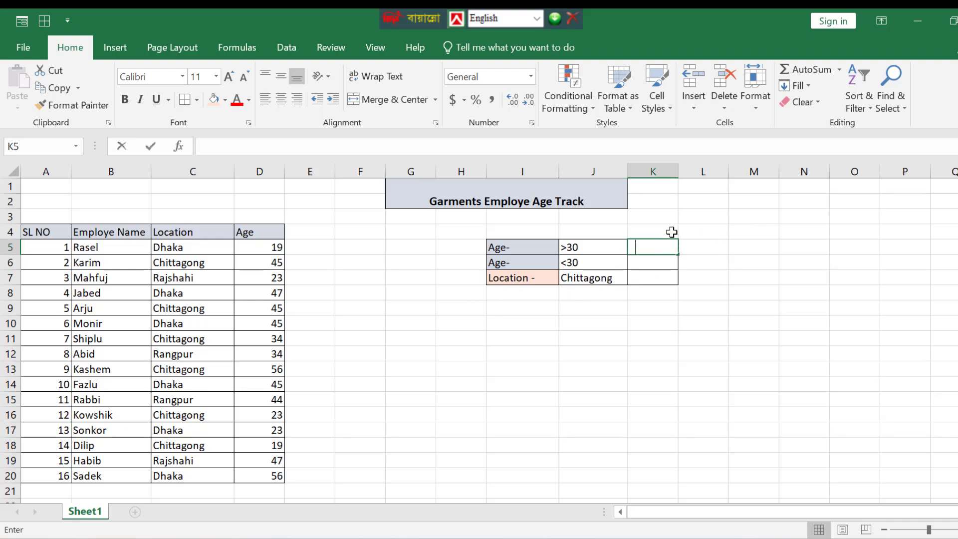
{"action": "type", "text": "=count"}
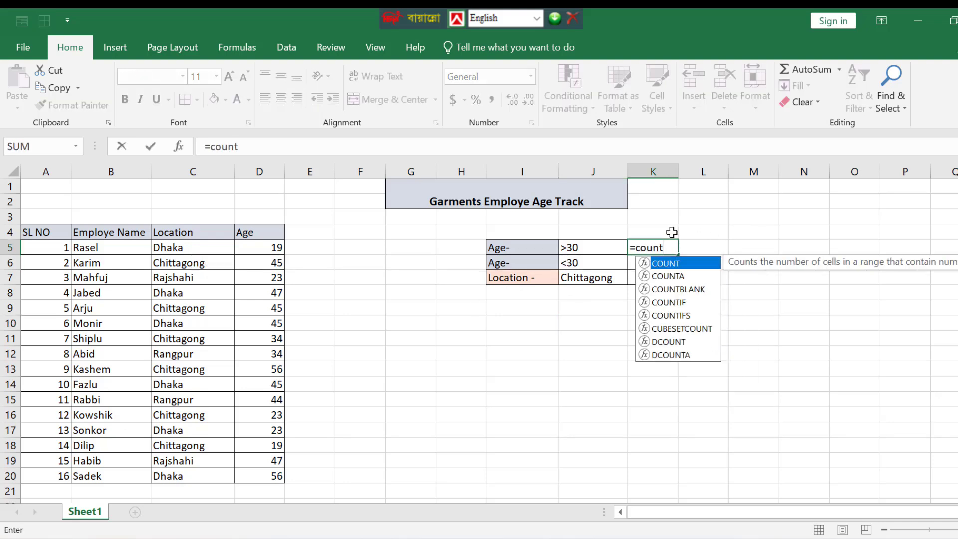
{"action": "type", "text": "if("}
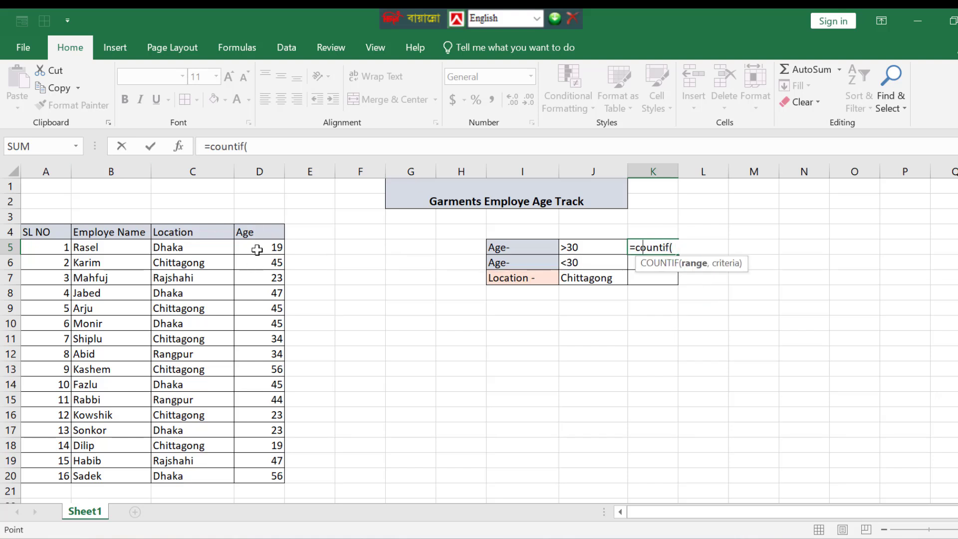
{"action": "left_click_drag", "start_coordinate": [257, 250], "coordinate": [248, 471]}
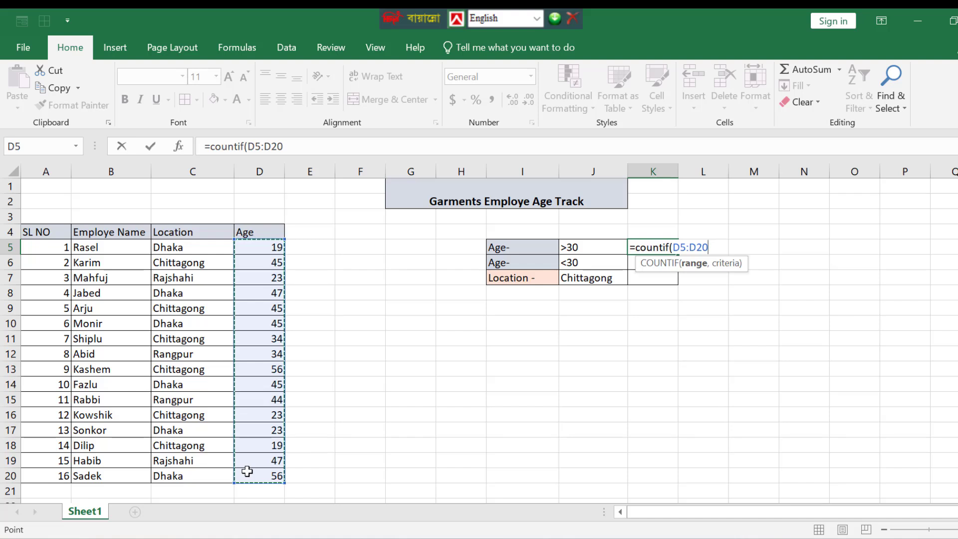
{"action": "type", "text": ","}
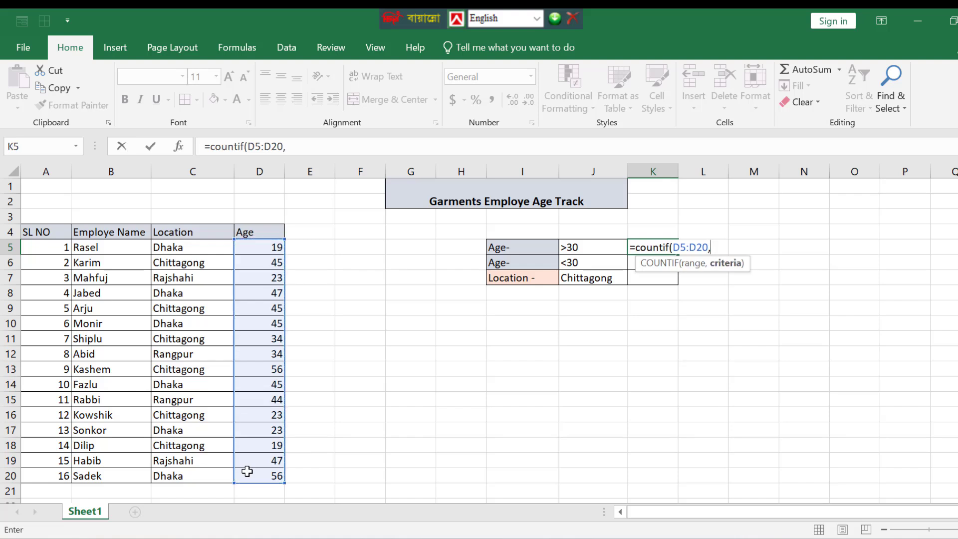
{"action": "left_click", "coordinate": [582, 247]}
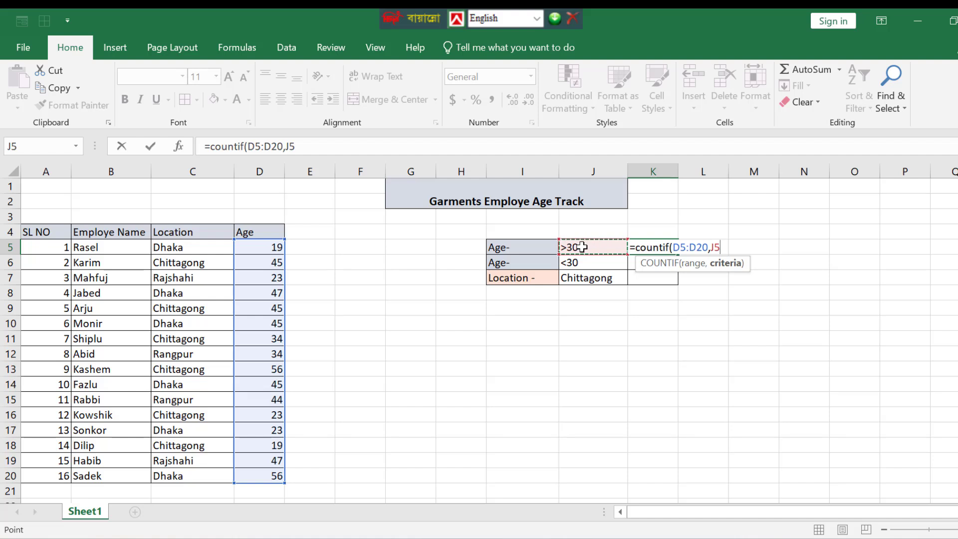
{"action": "type", "text": ")"}
{"action": "key", "text": "Return"}
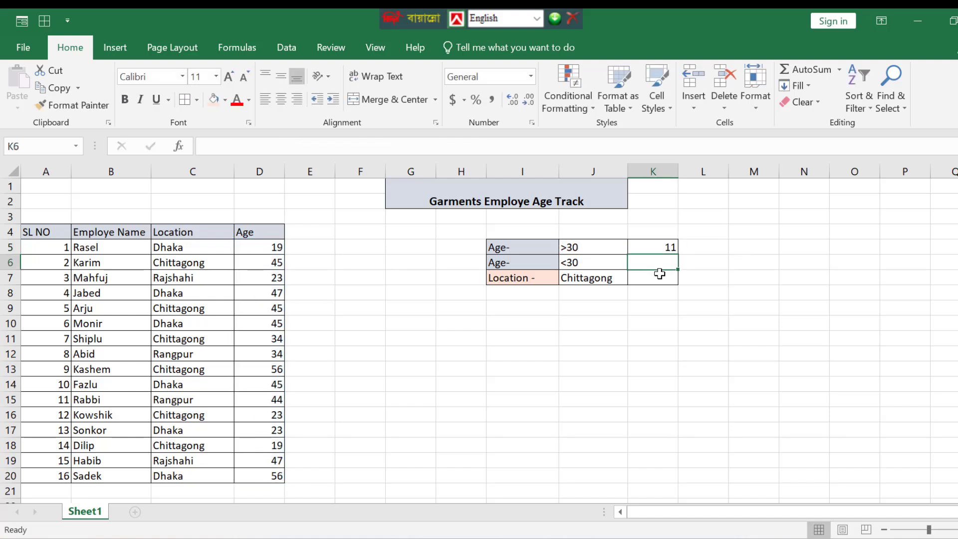
In K6, enter =countif(D5:D20,J6) to count employees whose age meets the <30 criterion.
{"action": "type", "text": "="}
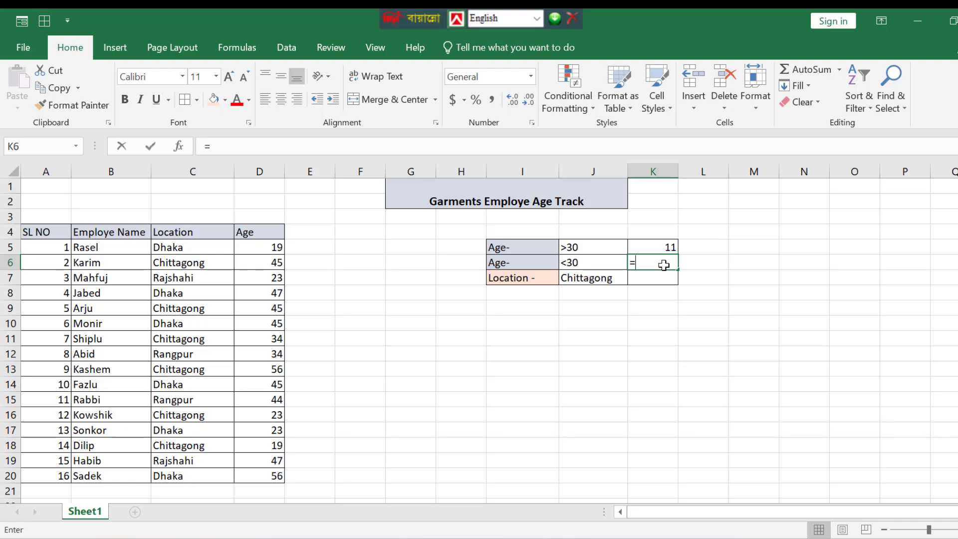
{"action": "type", "text": "coun"}
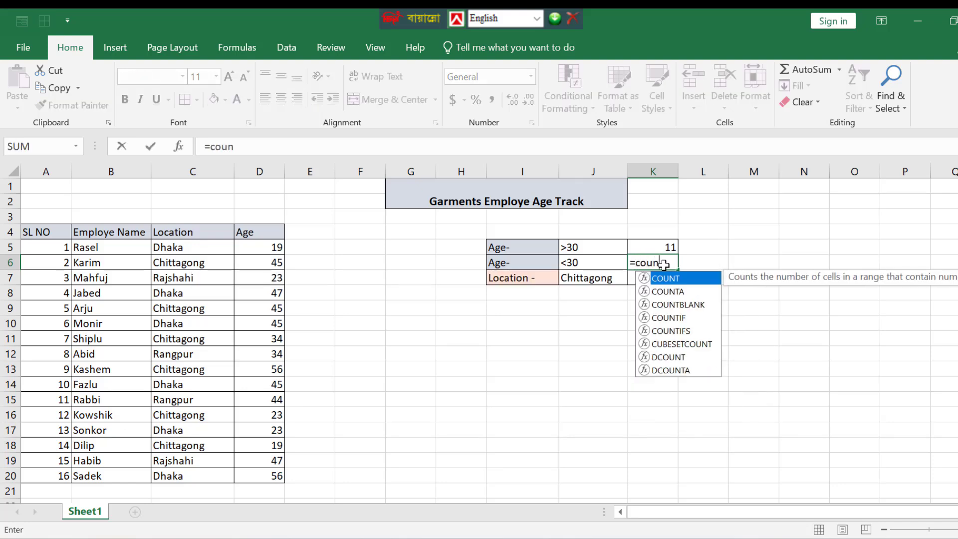
{"action": "type", "text": "tif("}
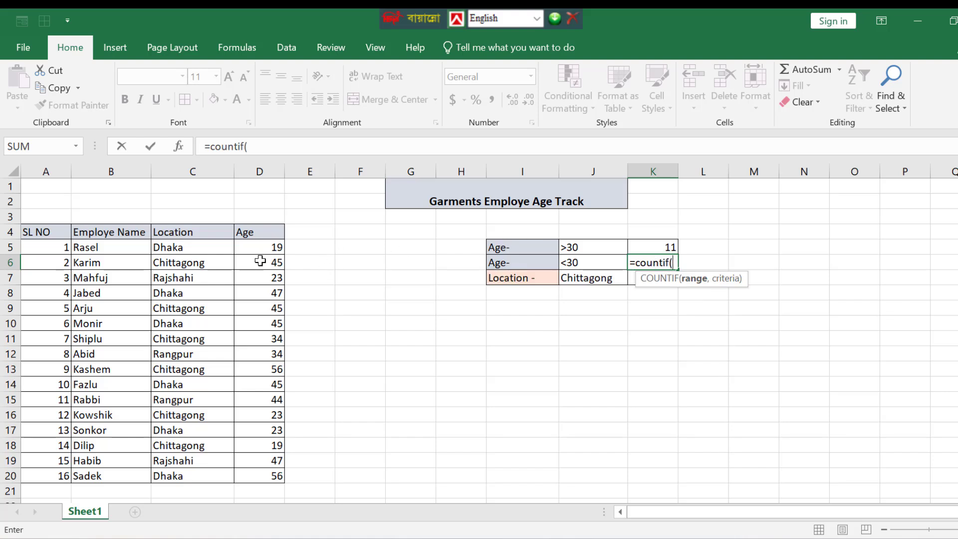
{"action": "left_click_drag", "start_coordinate": [244, 245], "coordinate": [253, 475]}
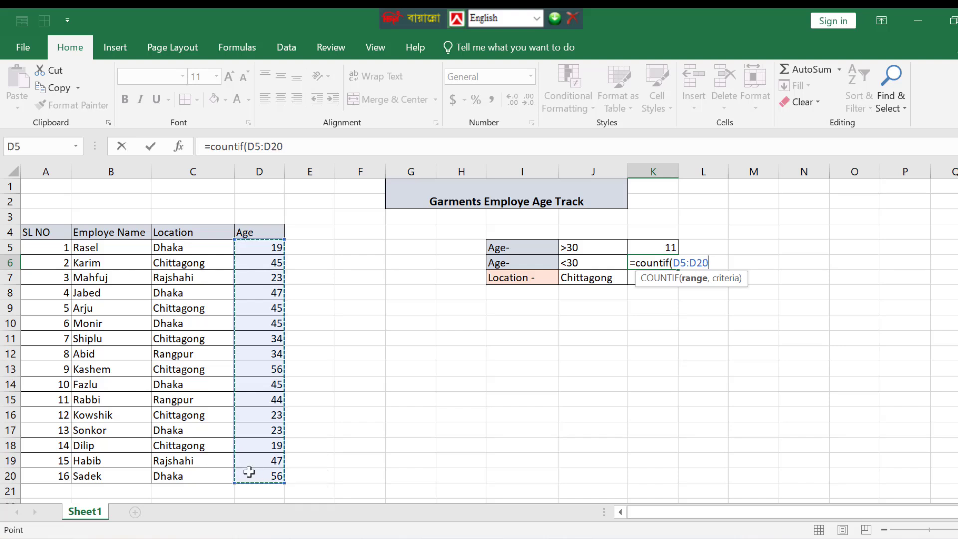
{"action": "type", "text": ","}
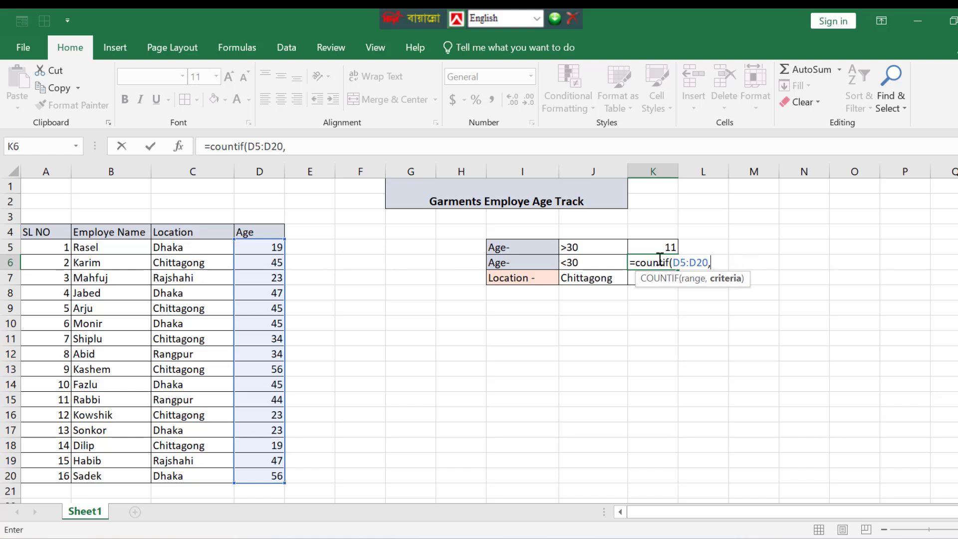
{"action": "left_click", "coordinate": [604, 263]}
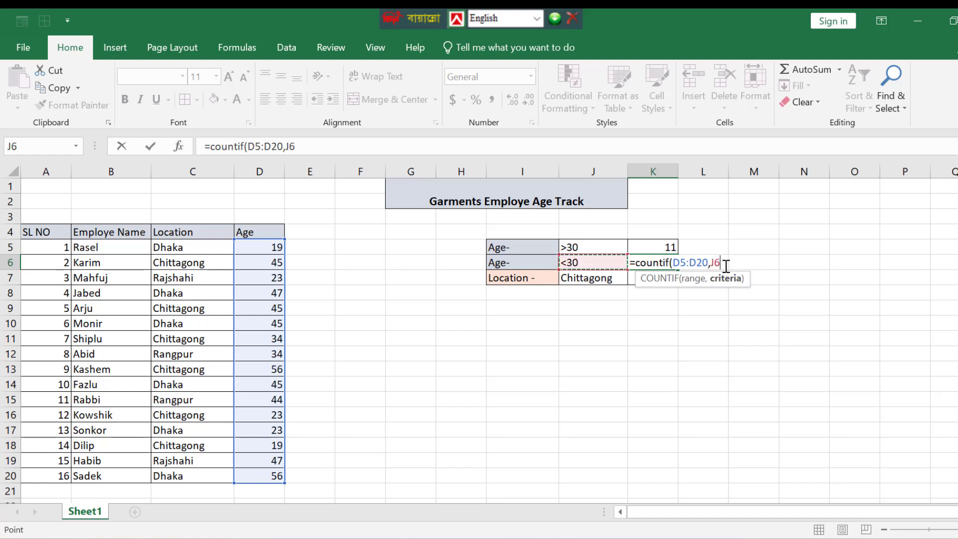
{"action": "type", "text": ")"}
{"action": "key", "text": "Return"}
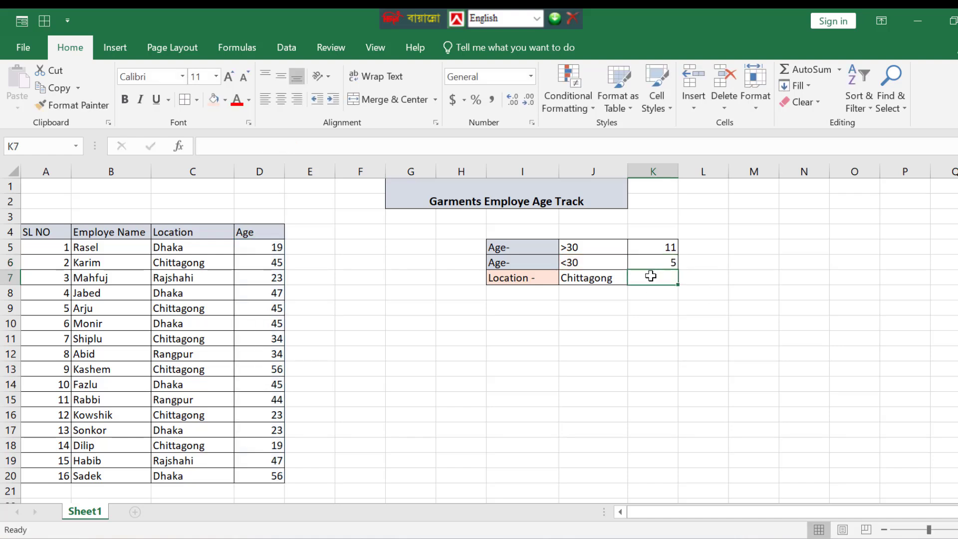
In K7, enter =counif(C5:C20,J7) to count employees located in Chittagong.
{"action": "type", "text": "=c"}
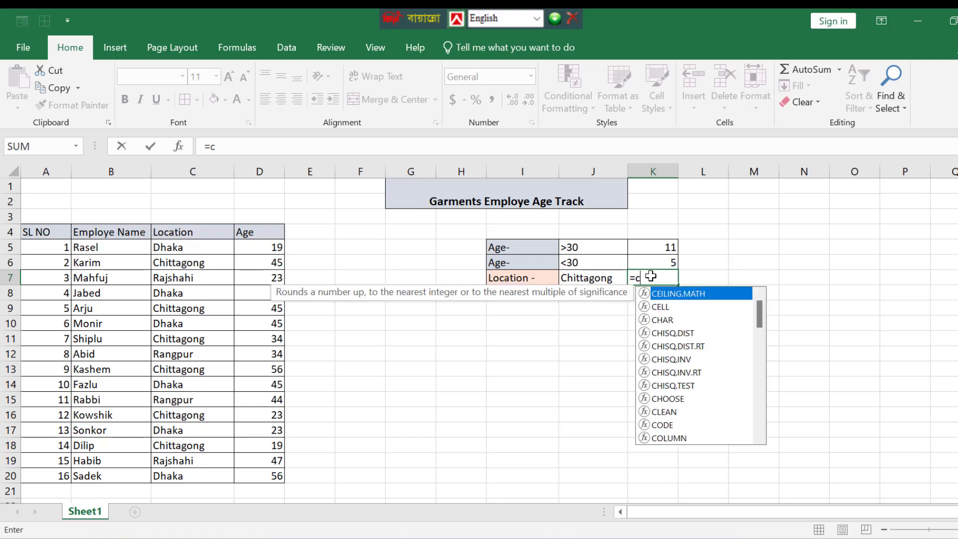
{"action": "type", "text": "ounif("}
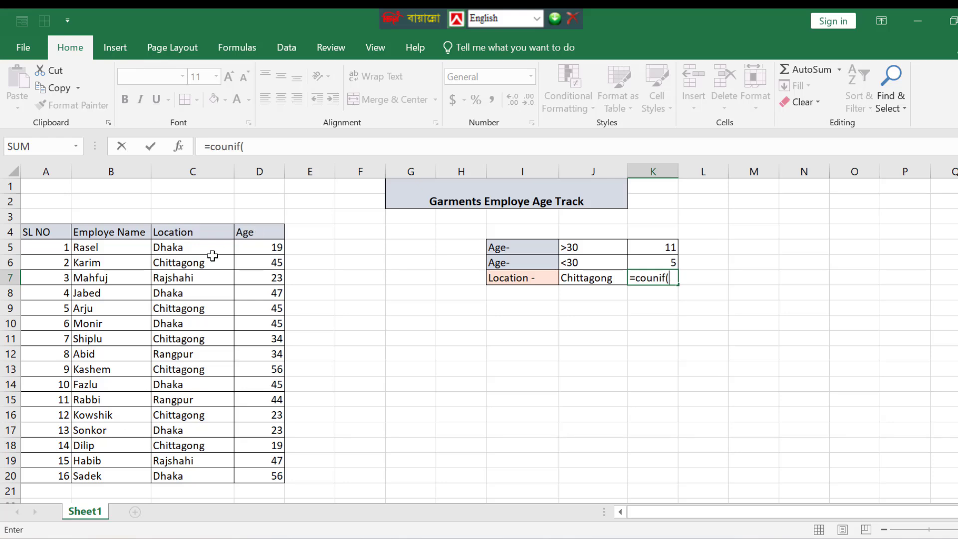
{"action": "left_click_drag", "start_coordinate": [205, 248], "coordinate": [196, 475]}
{"action": "type", "text": ","}
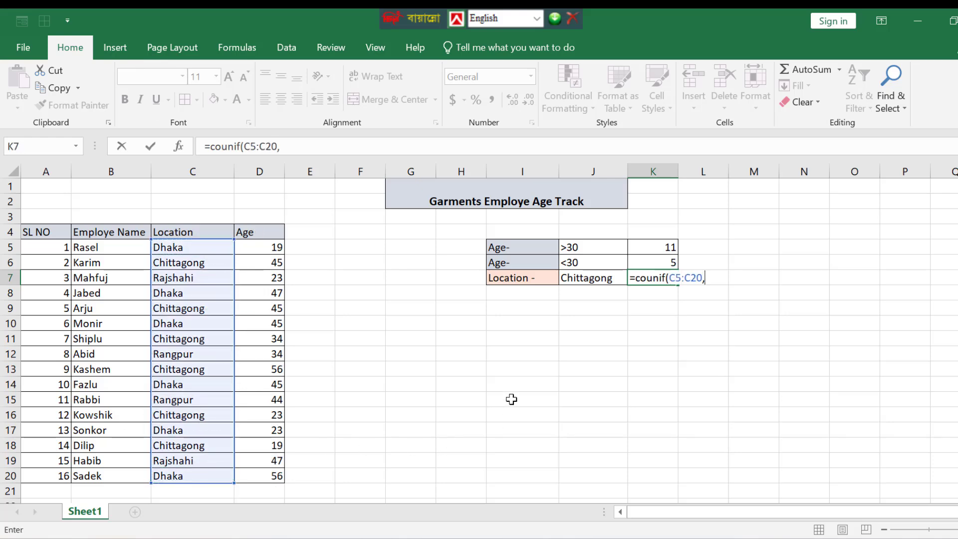
{"action": "left_click", "coordinate": [579, 280]}
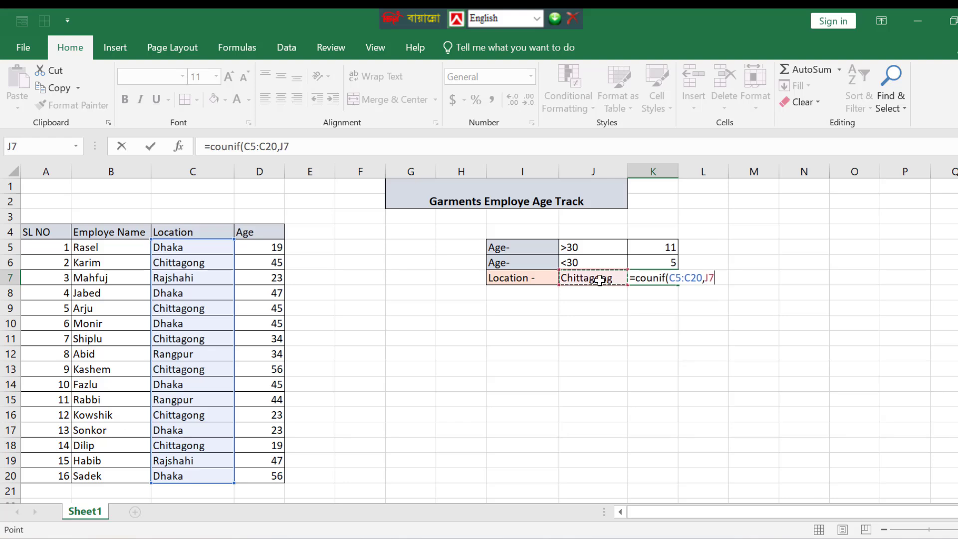
{"action": "type", "text": ")"}
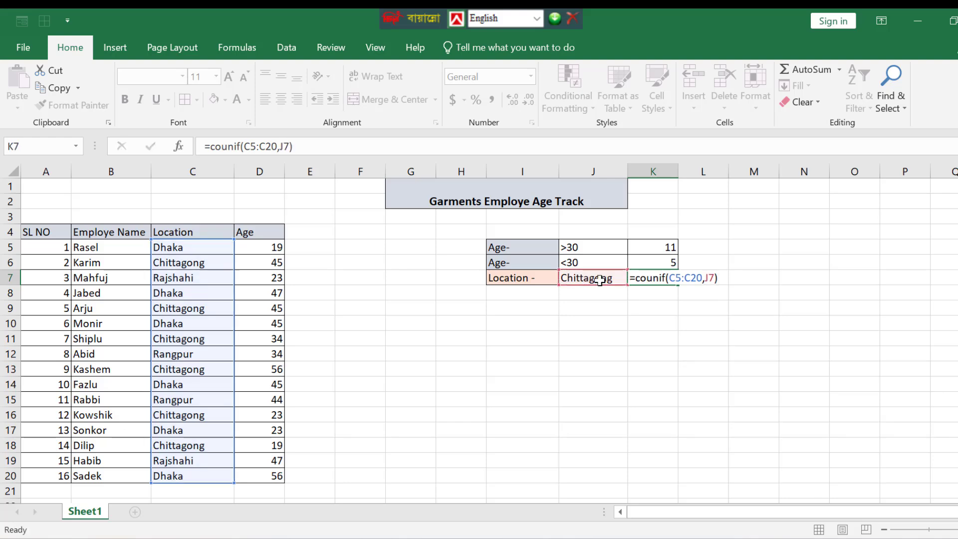
{"action": "key", "text": "Return"}
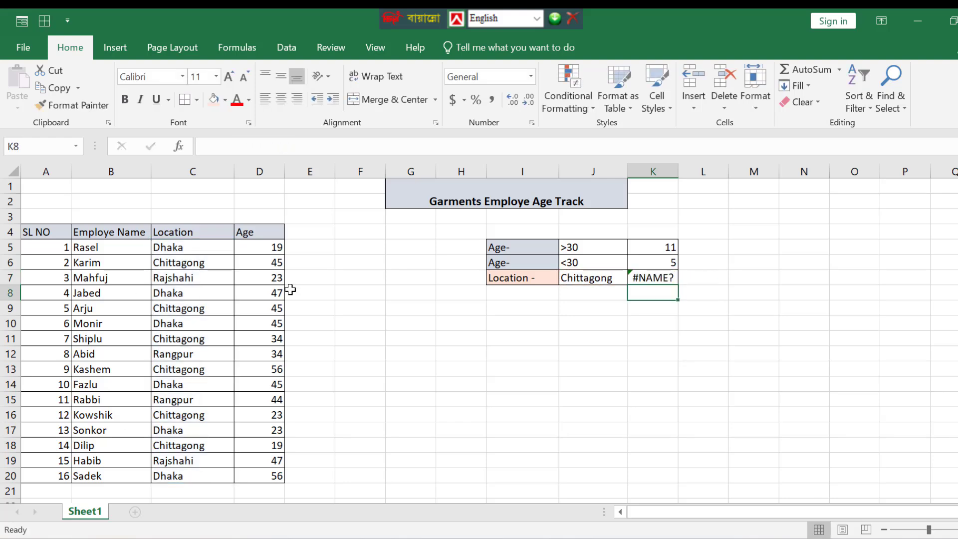
Correct the K7 formula's function name so it reads =COUNTIF(C5:C20,J7).
{"action": "double_click", "coordinate": [650, 278]}
{"action": "type", "text": "t"}
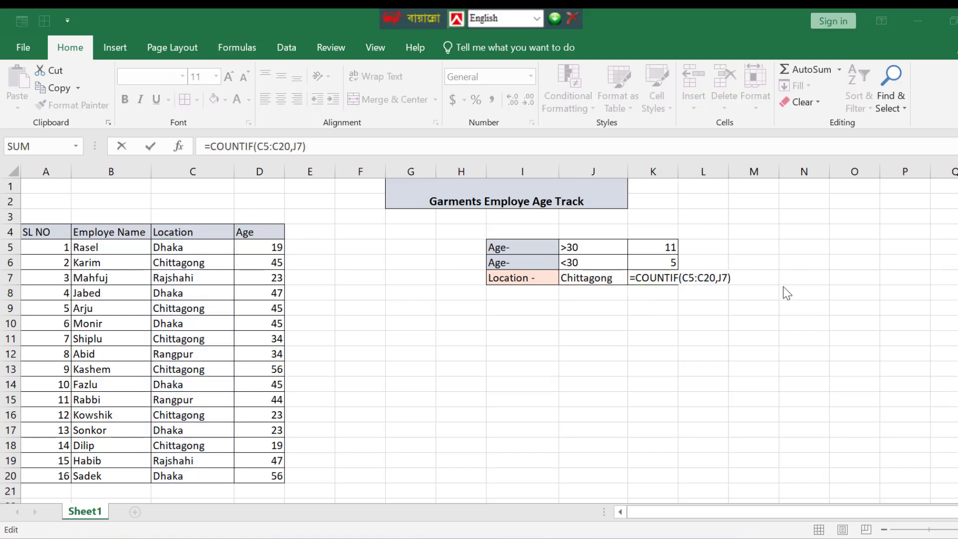
{"action": "left_click", "coordinate": [738, 278]}
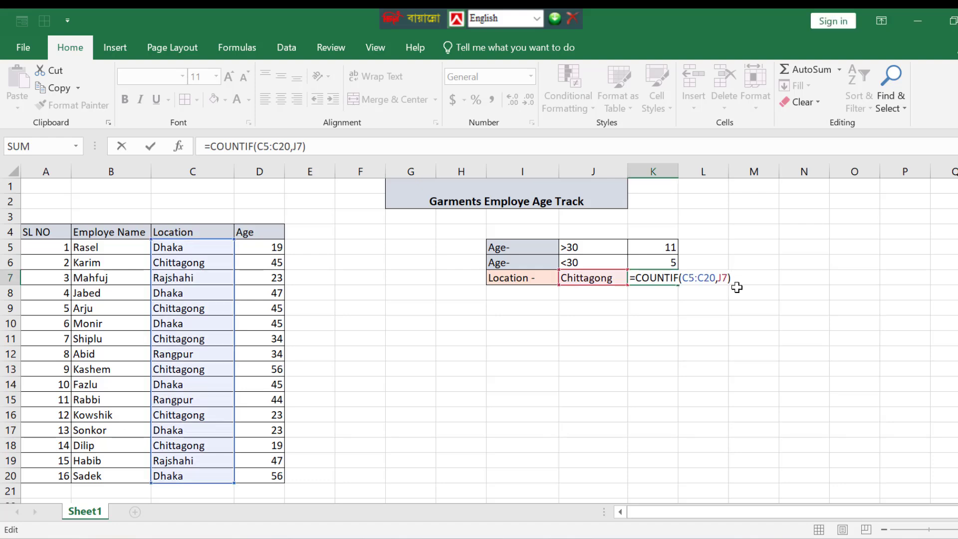
{"action": "key", "text": "Return"}
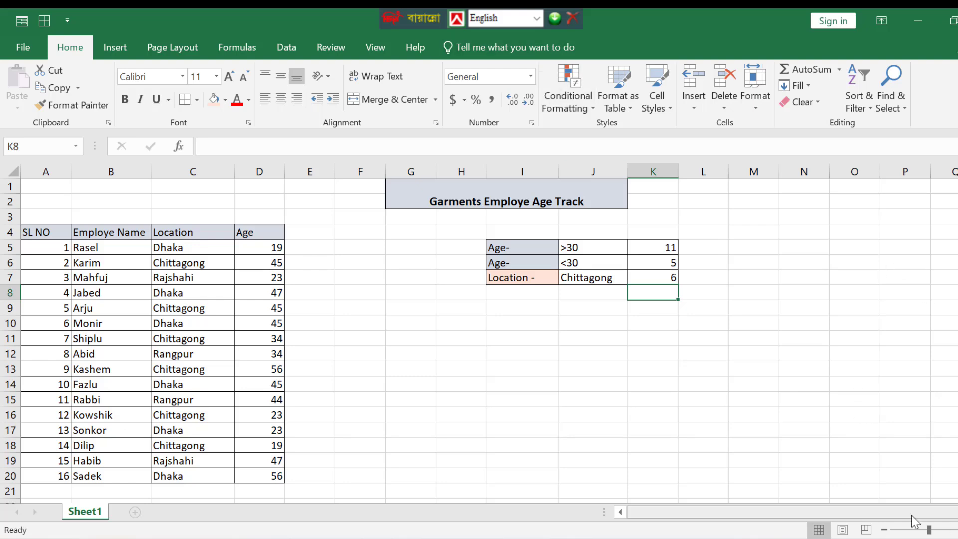
{"action": "left_click", "coordinate": [922, 530]}
{"action": "left_click", "coordinate": [437, 358]}
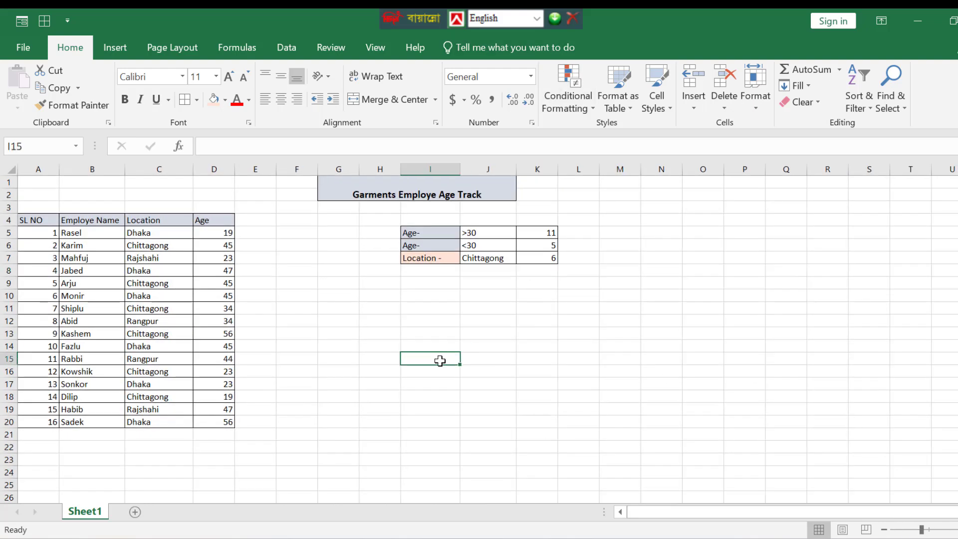
{"action": "left_click", "coordinate": [927, 531]}
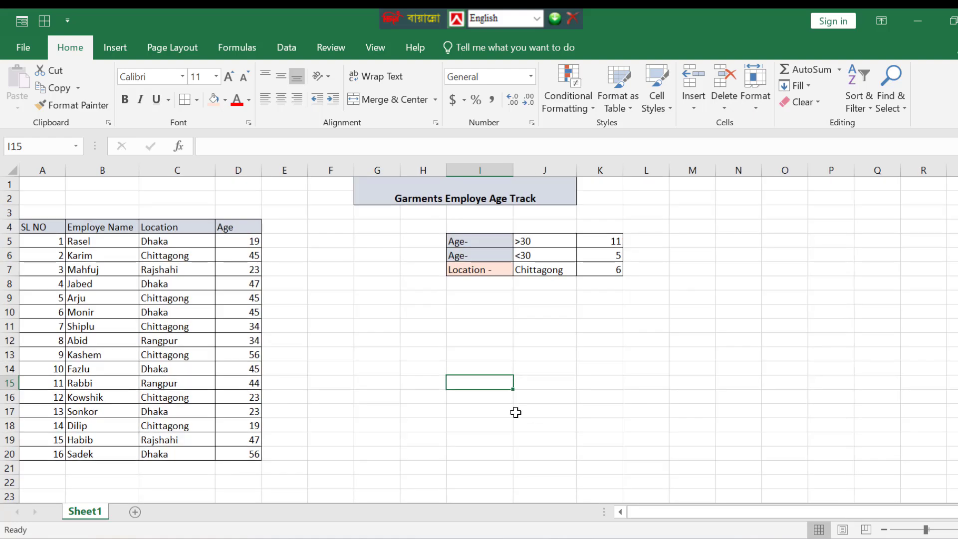
{"action": "left_click", "coordinate": [515, 412]}
{"action": "left_click", "coordinate": [719, 402]}
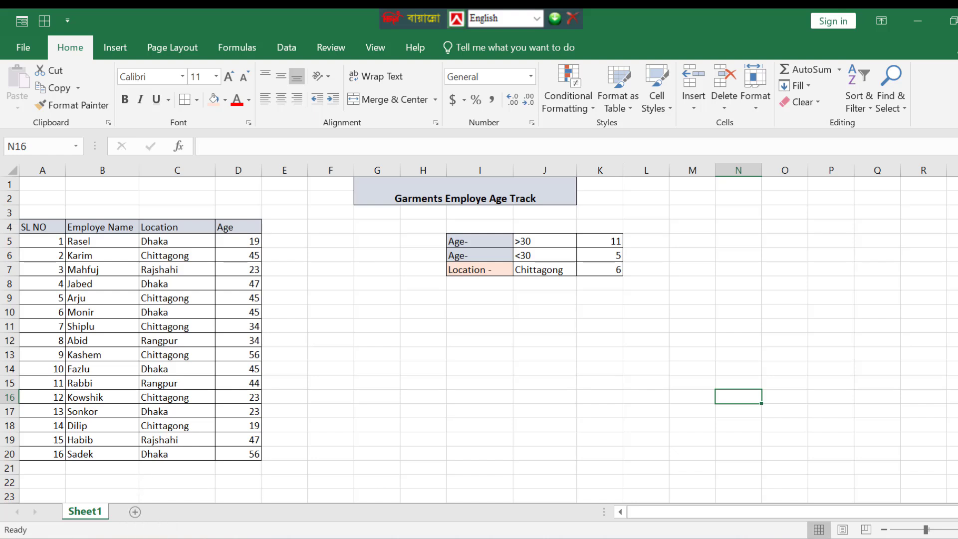
{"action": "left_click", "coordinate": [435, 340]}
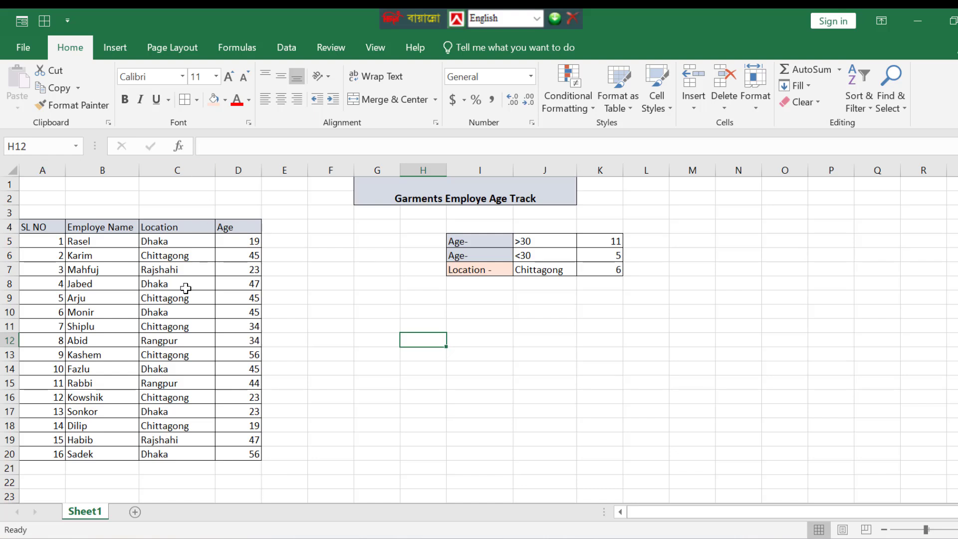
Add a new blank worksheet and return to Sheet1.
{"action": "left_click", "coordinate": [135, 512]}
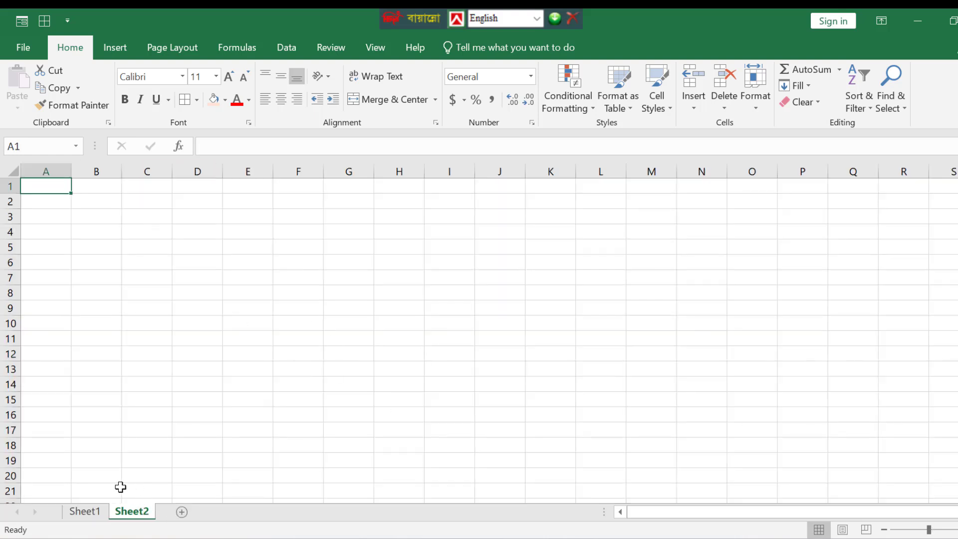
{"action": "left_click", "coordinate": [86, 515]}
{"action": "left_click", "coordinate": [558, 419]}
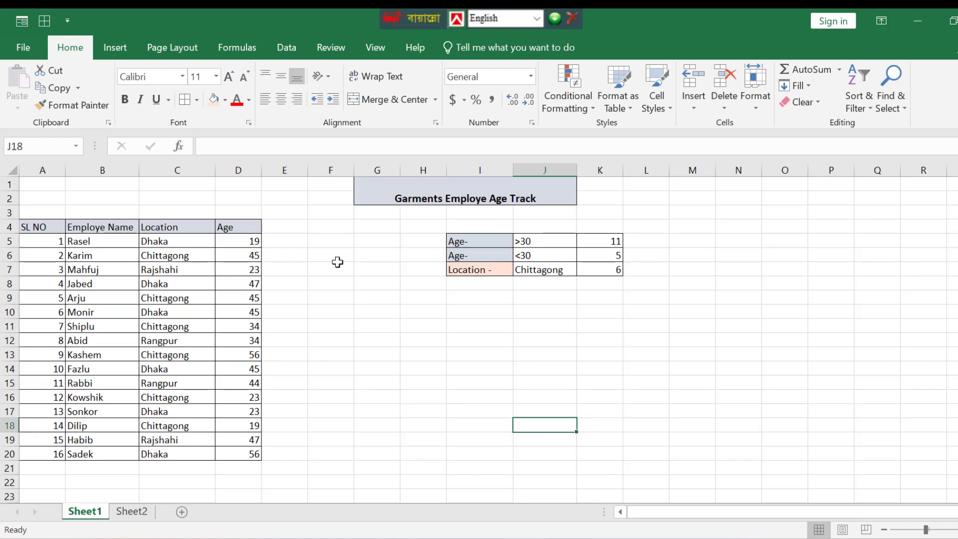
{"action": "left_click", "coordinate": [128, 512]}
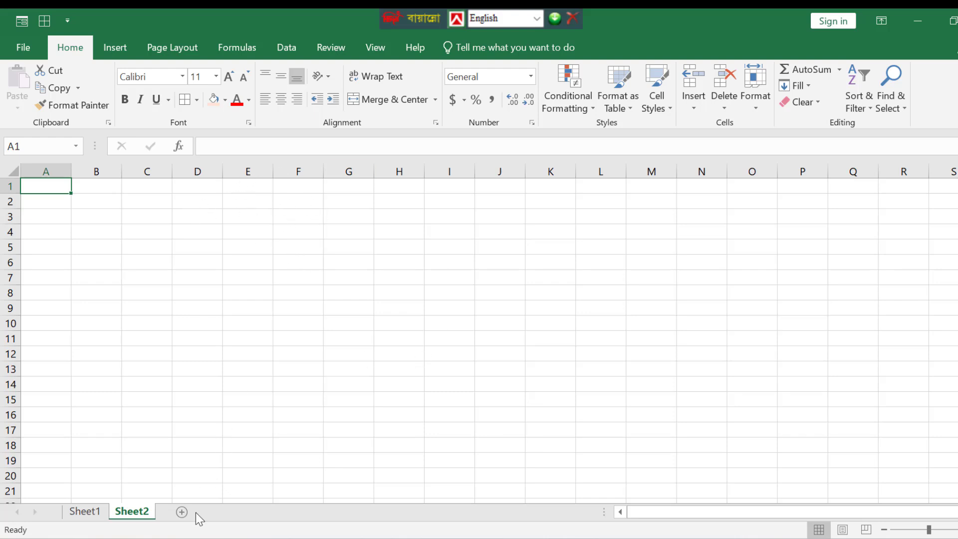
{"action": "left_click", "coordinate": [85, 512]}
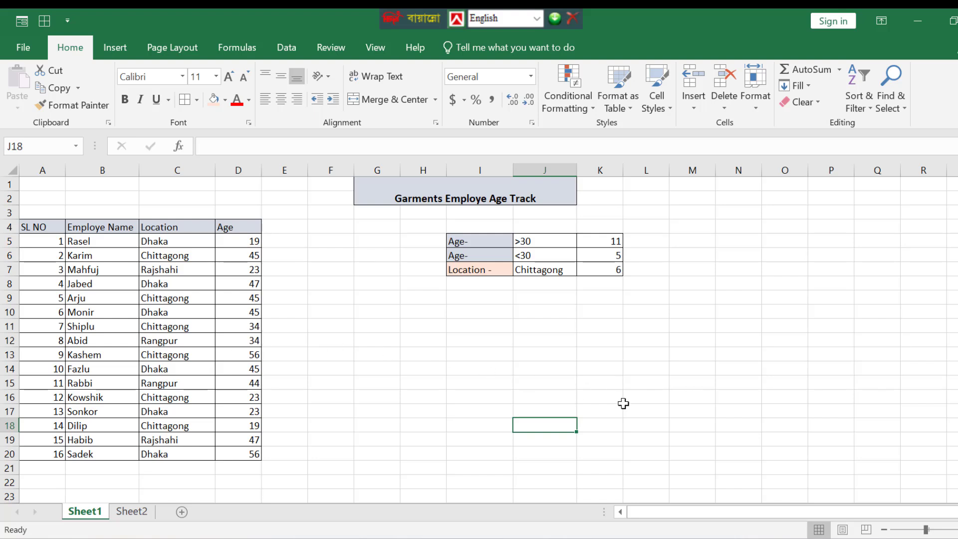
{"action": "left_click", "coordinate": [340, 392]}
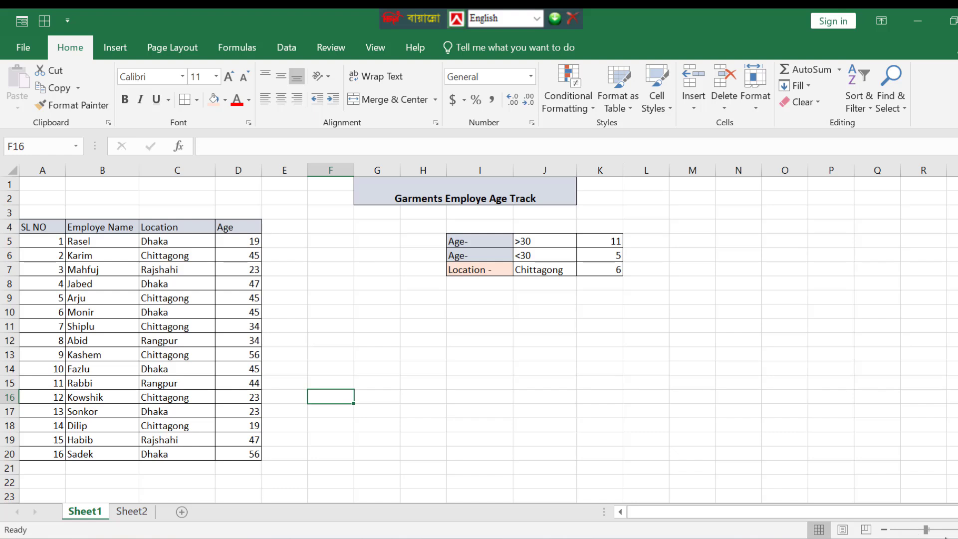
{"action": "left_click_drag", "start_coordinate": [926, 530], "coordinate": [927, 530]}
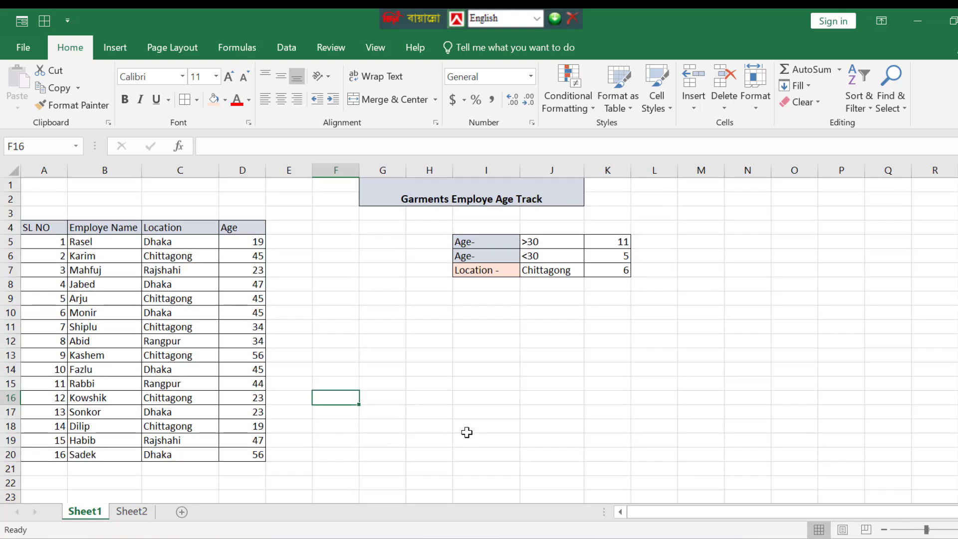